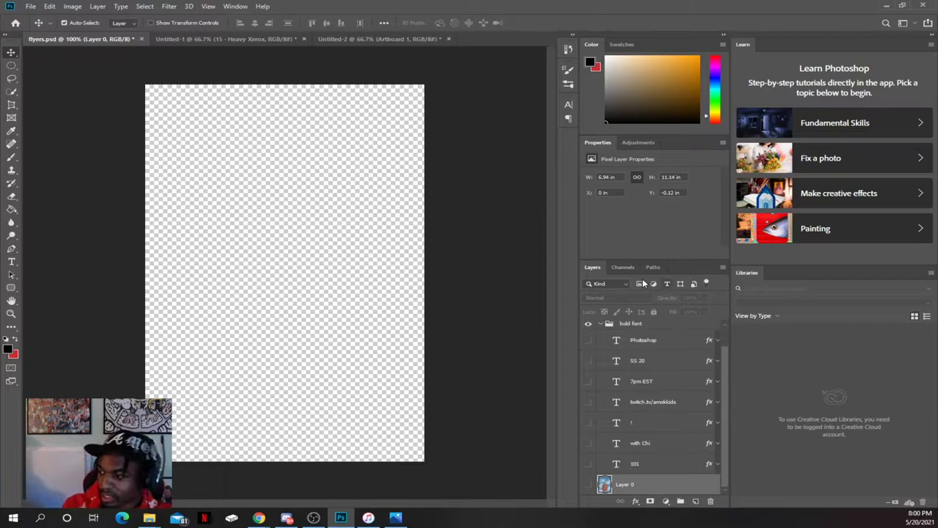
Show Layer 0 so the spiral-peeled red apple on clouds fills the flyer background.
{"action": "left_click", "coordinate": [588, 484]}
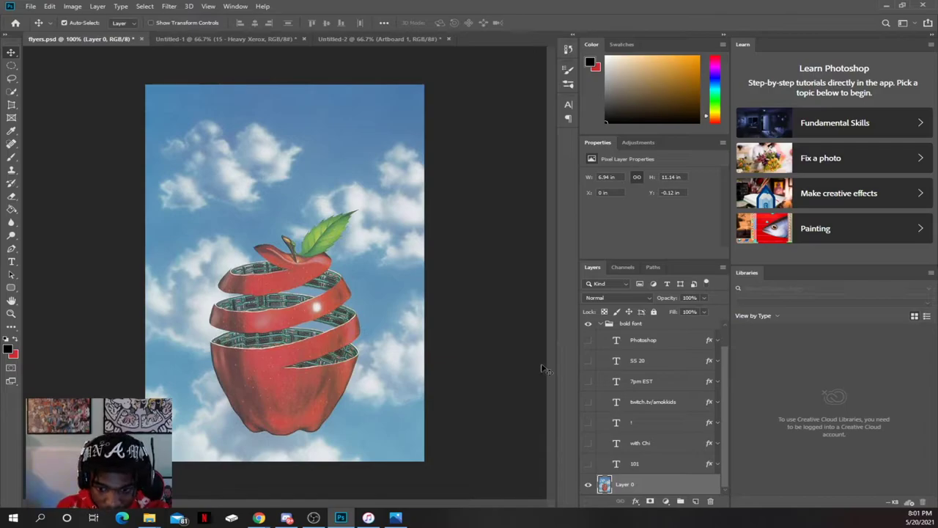
Show the PHOTOSHOP and 101 layers, move Photoshop's effects onto 101, and hide them.
{"action": "left_click", "coordinate": [588, 340]}
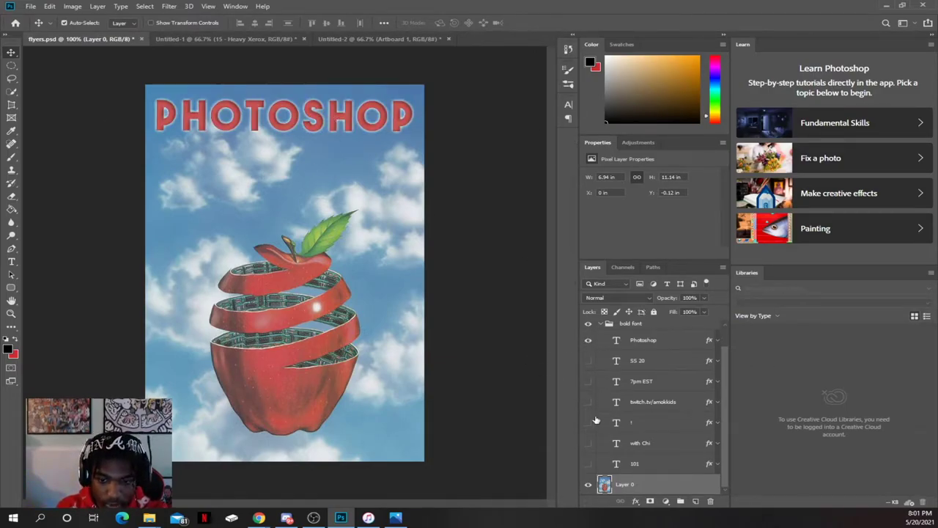
{"action": "left_click", "coordinate": [591, 464]}
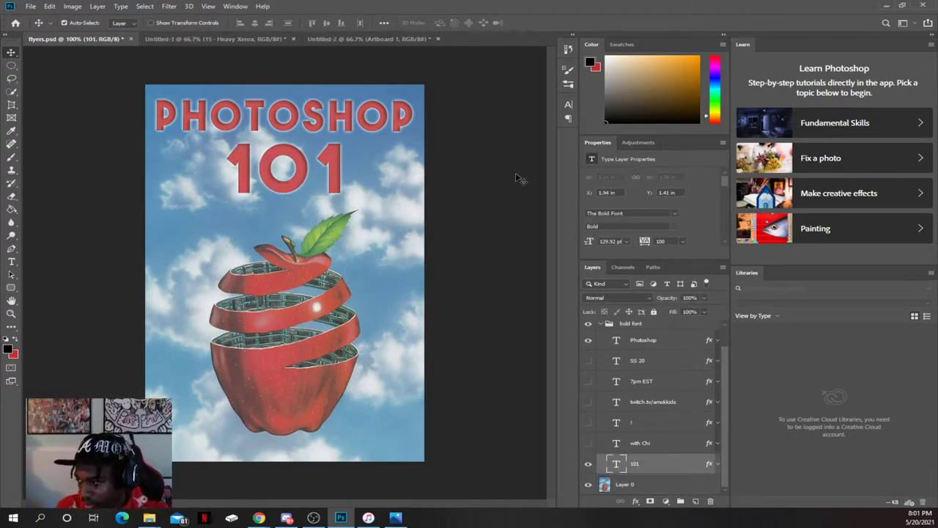
{"action": "left_click", "coordinate": [717, 464]}
{"action": "left_click", "coordinate": [717, 342]}
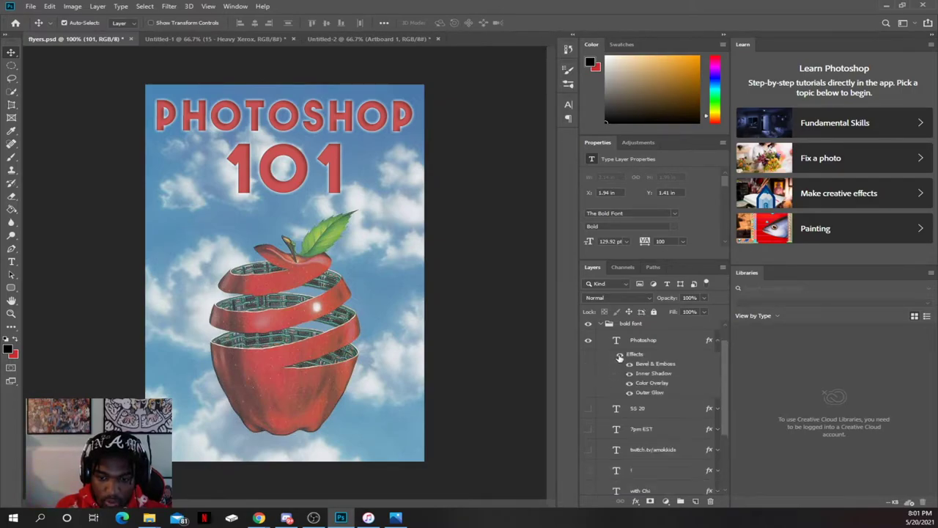
{"action": "left_click_drag", "start_coordinate": [618, 359], "coordinate": [626, 438]}
{"action": "left_click", "coordinate": [620, 443]}
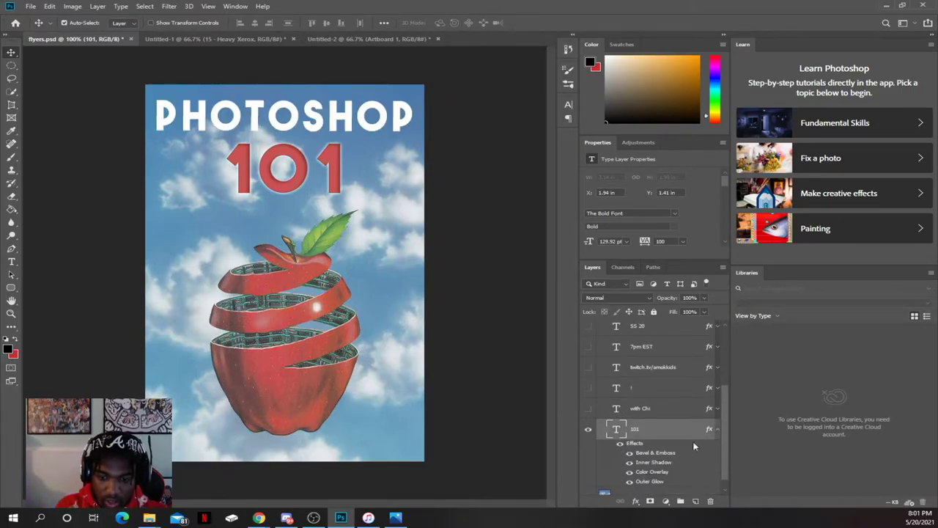
Select the 101 text with the Type tool, commit the edit, and return to the Move tool.
{"action": "left_click", "coordinate": [12, 261]}
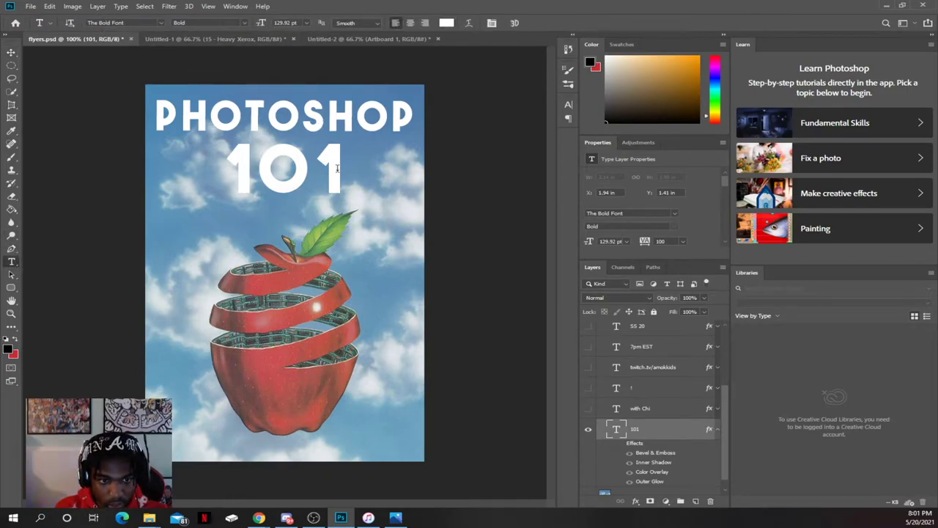
{"action": "left_click_drag", "start_coordinate": [337, 170], "coordinate": [228, 126]}
{"action": "key", "text": "ctrl+h"}
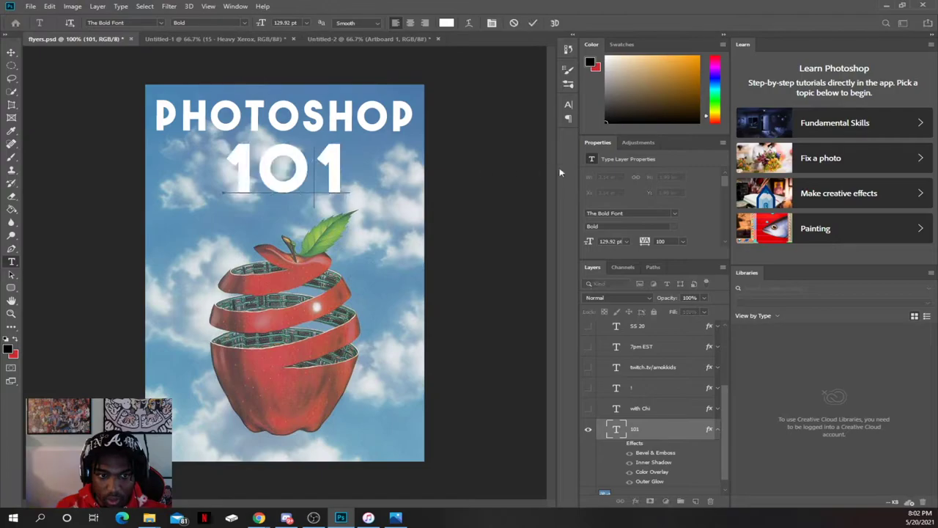
{"action": "left_click", "coordinate": [533, 23]}
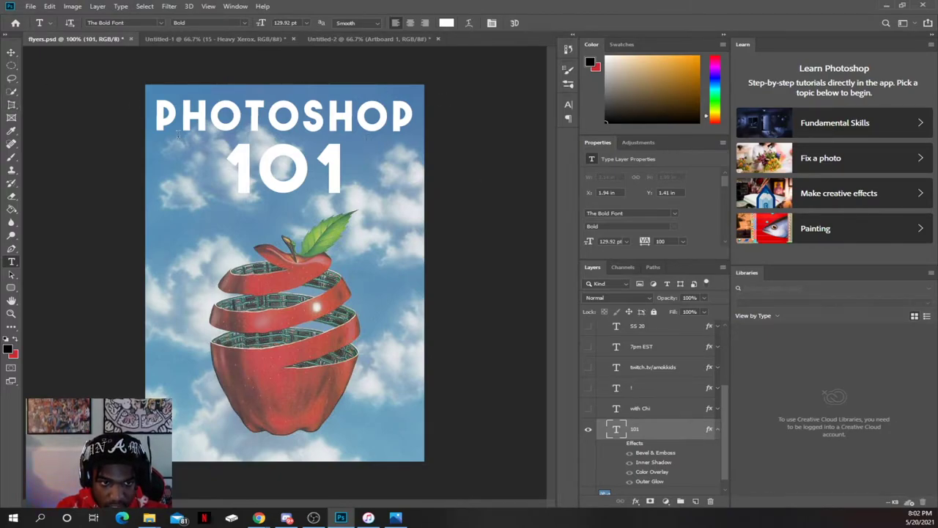
{"action": "key", "text": "v"}
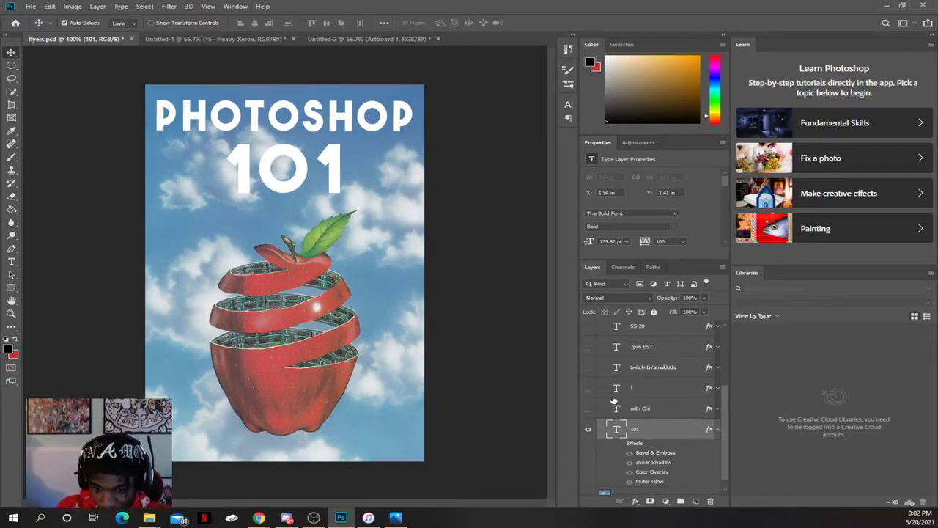
Open the Photoshop layer's style settings, reposition the dialog, then close it.
{"action": "scroll", "coordinate": [681, 395], "scroll_direction": "up", "scroll_amount": 5}
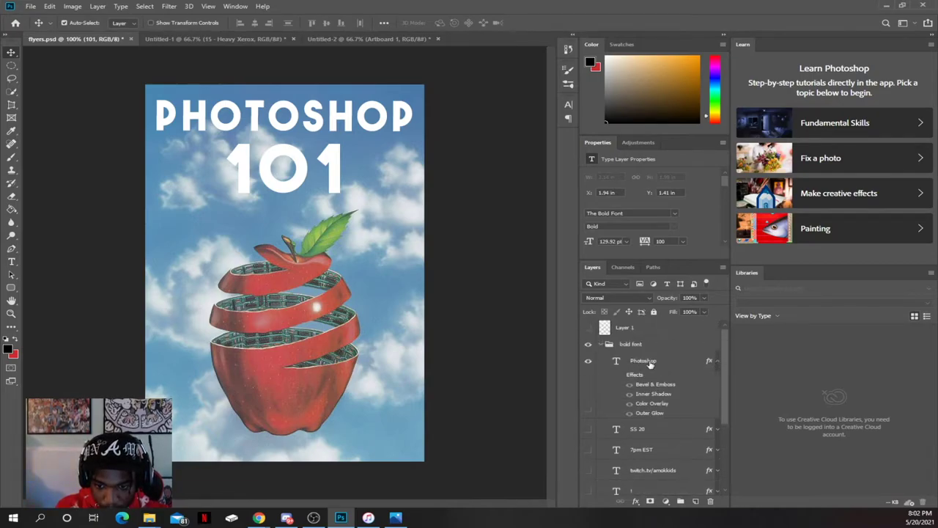
{"action": "double_click", "coordinate": [655, 362]}
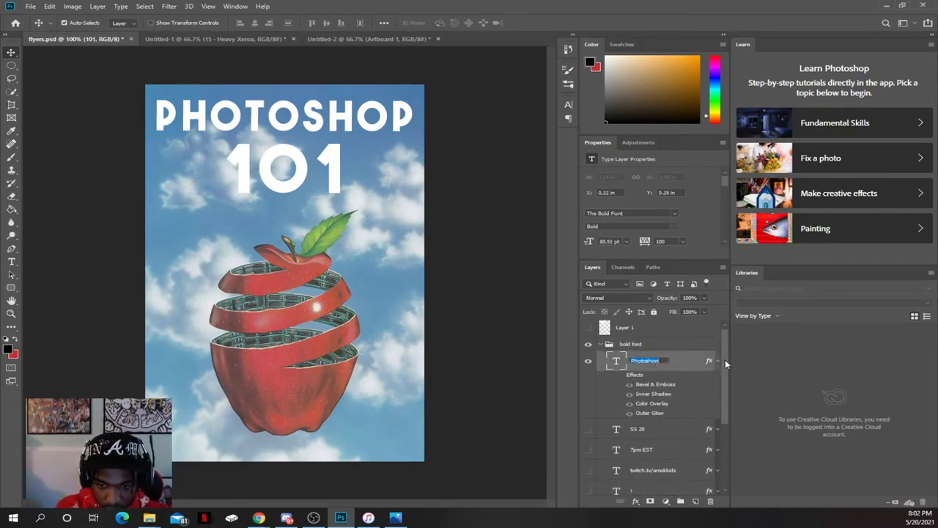
{"action": "left_click", "coordinate": [691, 367]}
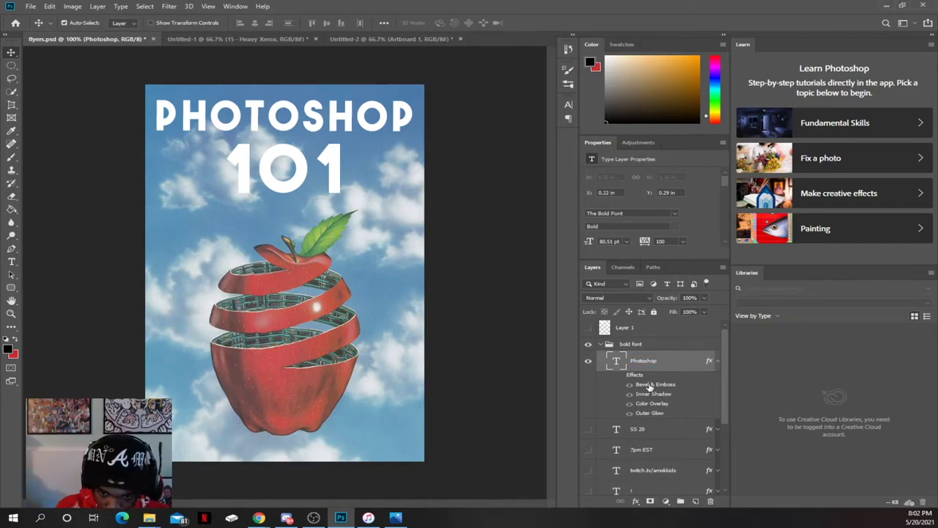
{"action": "double_click", "coordinate": [656, 384]}
{"action": "left_click_drag", "start_coordinate": [653, 21], "coordinate": [807, 27]}
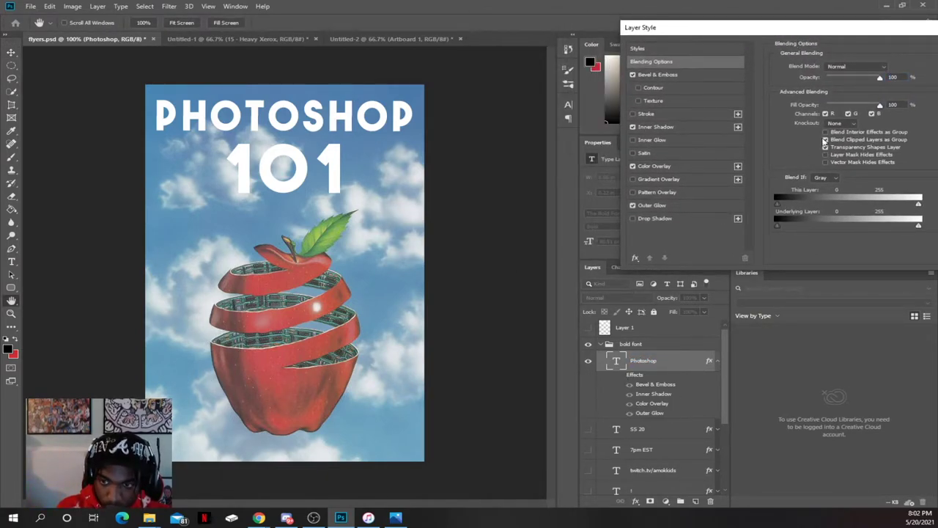
{"action": "left_click", "coordinate": [823, 53]}
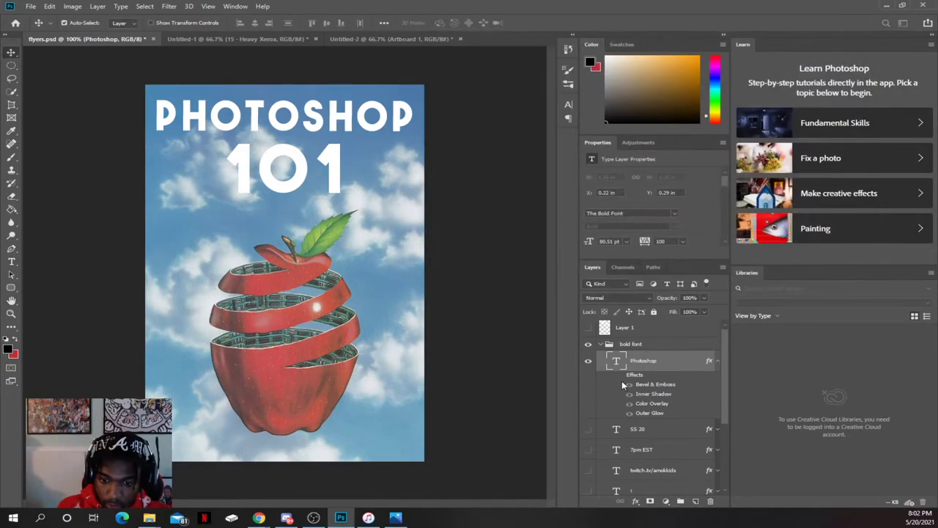
Turn the PHOTOSHOP title's effects back on and review its Bevel & Emboss and Color Overlay.
{"action": "left_click", "coordinate": [619, 375]}
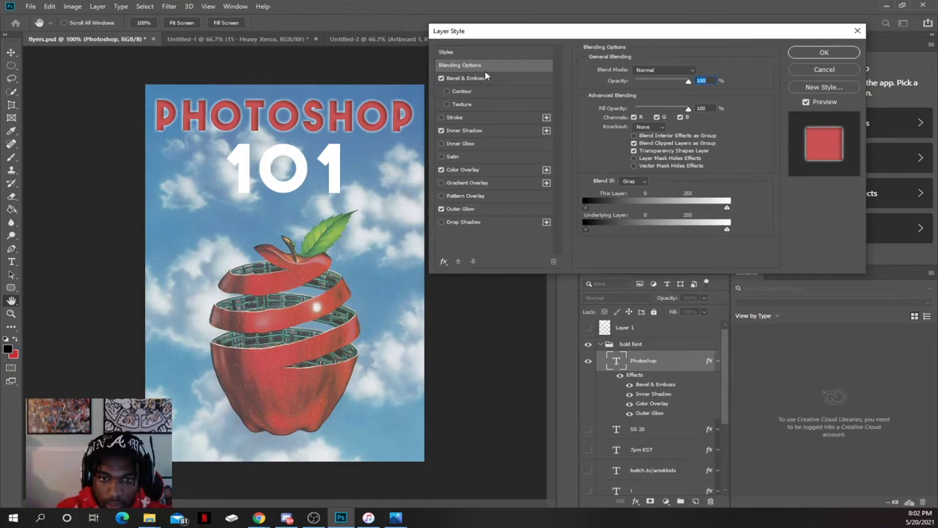
{"action": "left_click", "coordinate": [484, 77]}
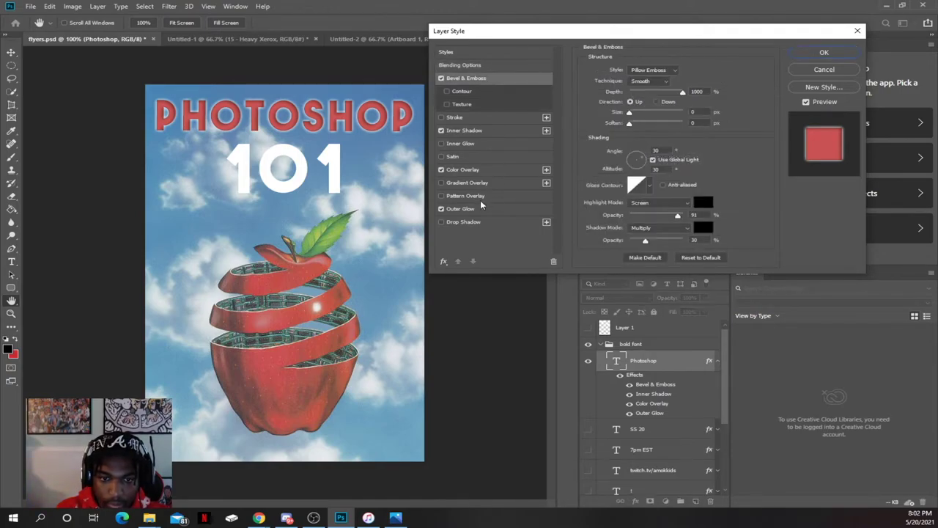
{"action": "left_click", "coordinate": [474, 169]}
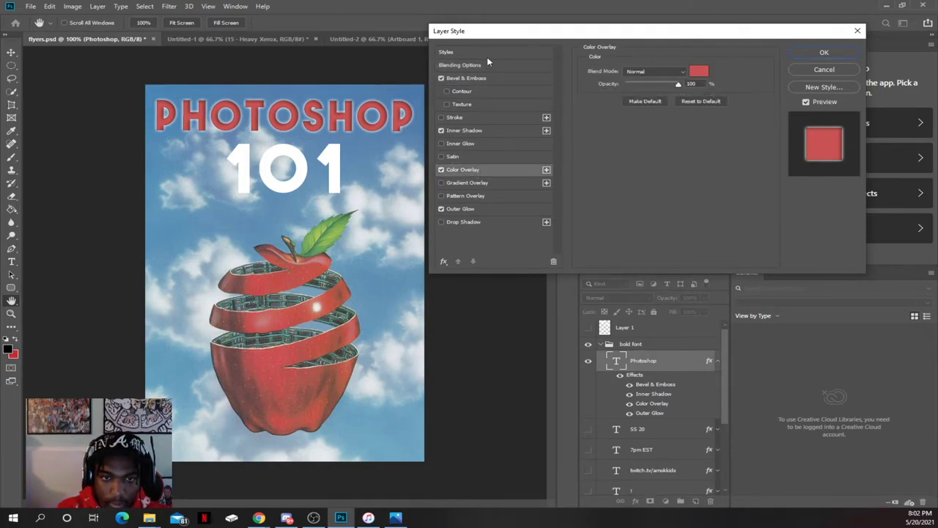
{"action": "left_click", "coordinate": [701, 71]}
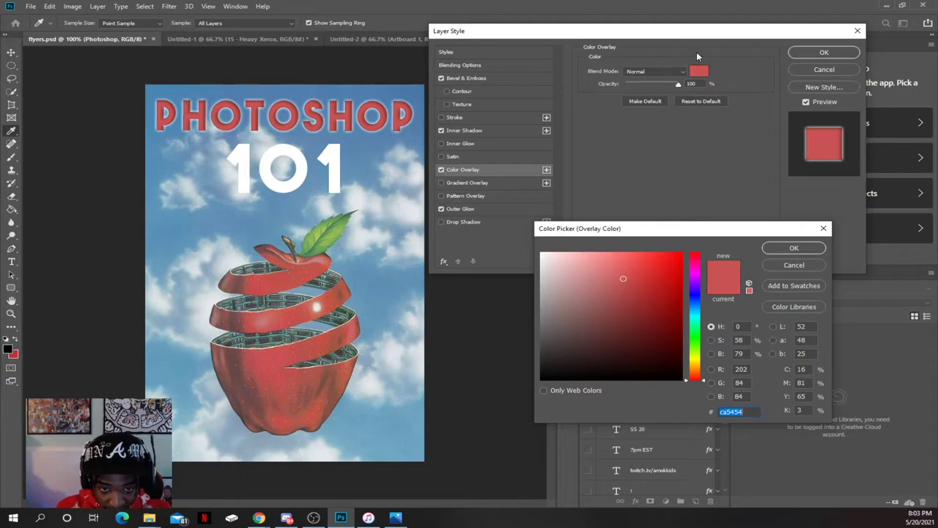
{"action": "left_click_drag", "start_coordinate": [696, 229], "coordinate": [690, 145]}
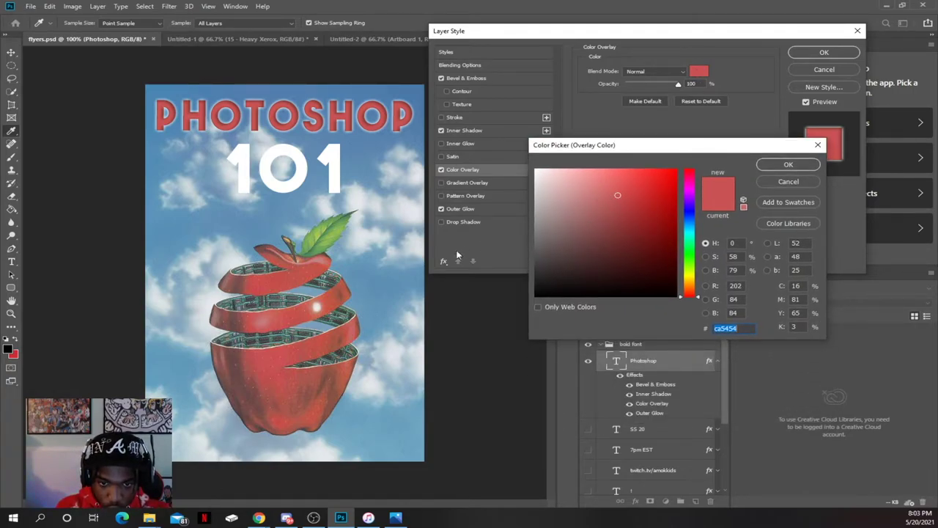
{"action": "left_click", "coordinate": [274, 358]}
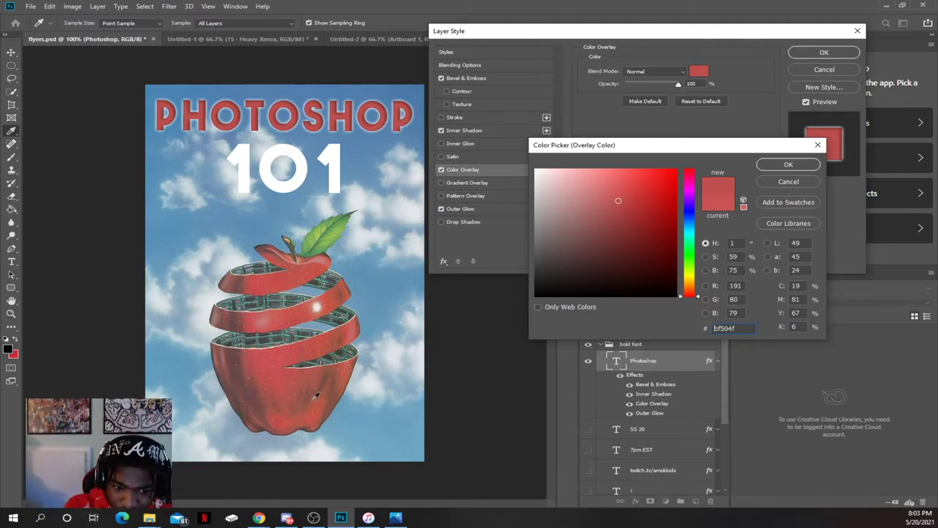
{"action": "left_click", "coordinate": [253, 320]}
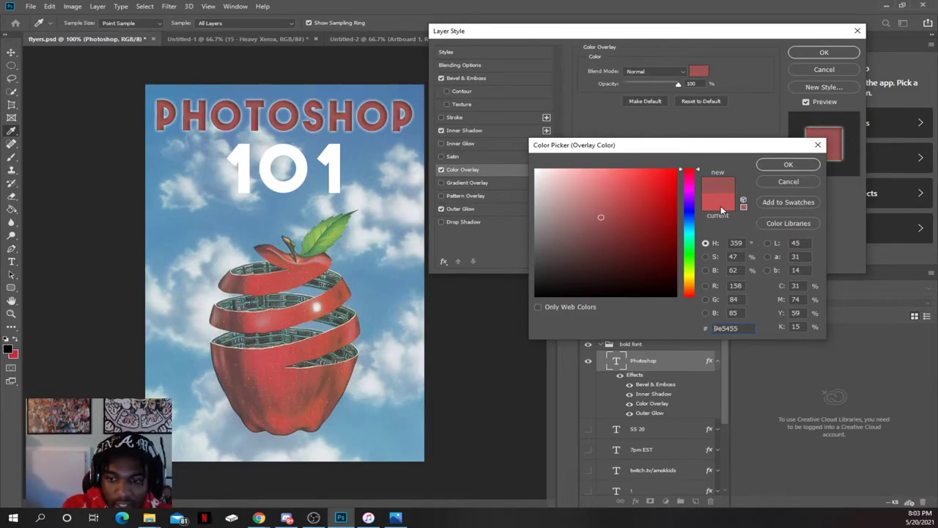
{"action": "left_click", "coordinate": [785, 182]}
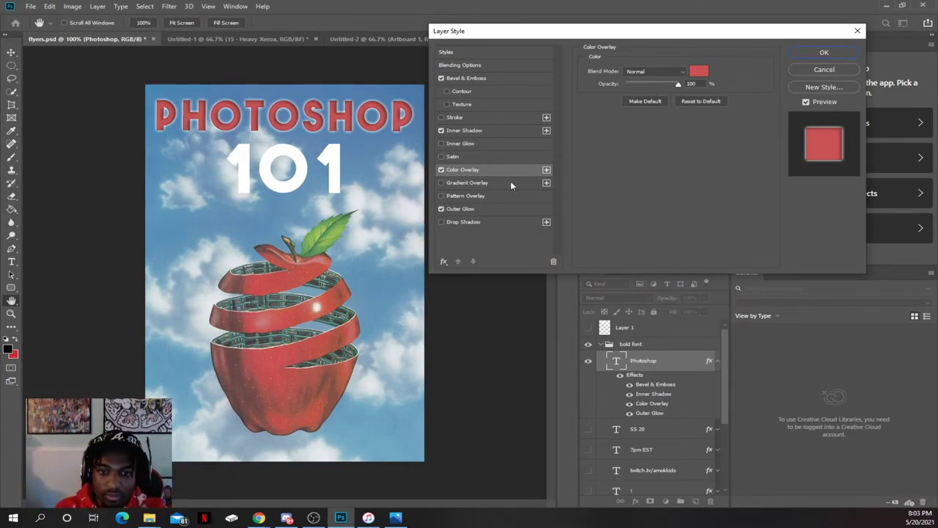
Keep the title's Outer Glow in Screen mode, toggling it off and on to compare.
{"action": "left_click", "coordinate": [473, 211]}
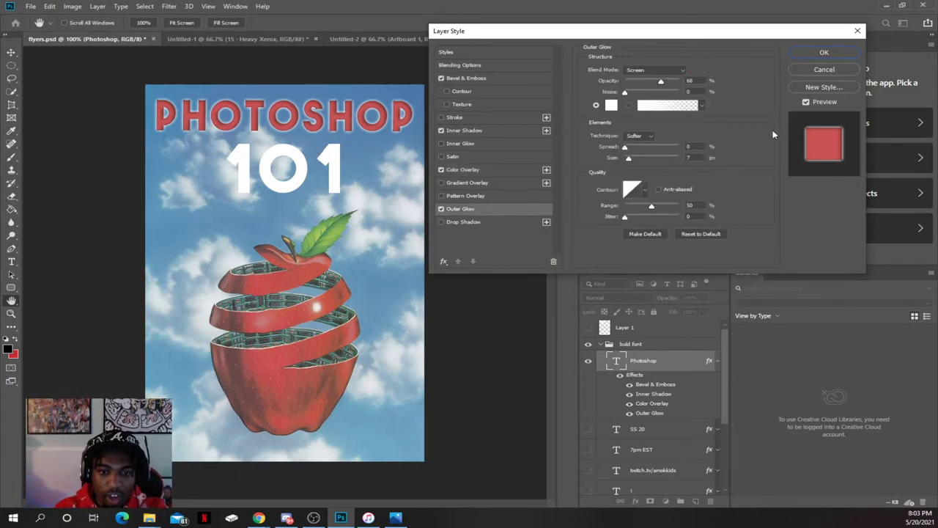
{"action": "left_click", "coordinate": [662, 71]}
{"action": "left_click", "coordinate": [652, 154]}
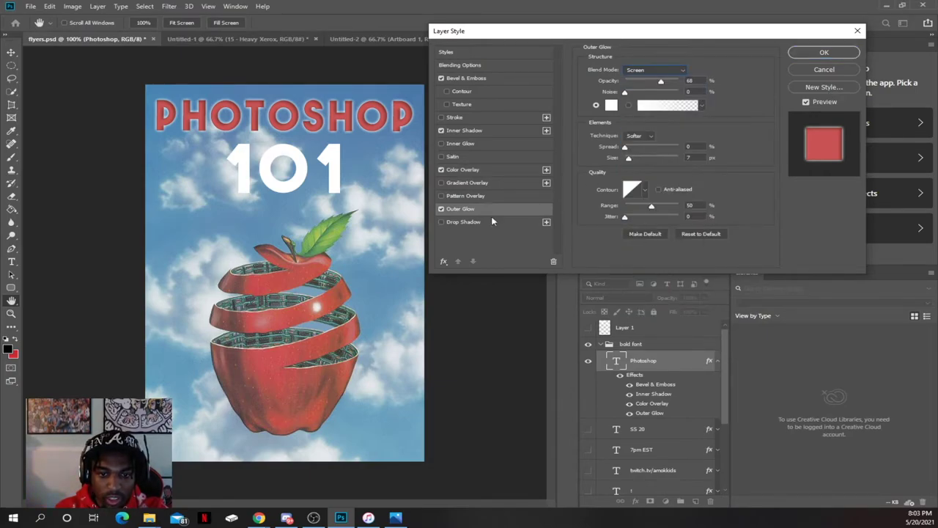
{"action": "left_click", "coordinate": [441, 210]}
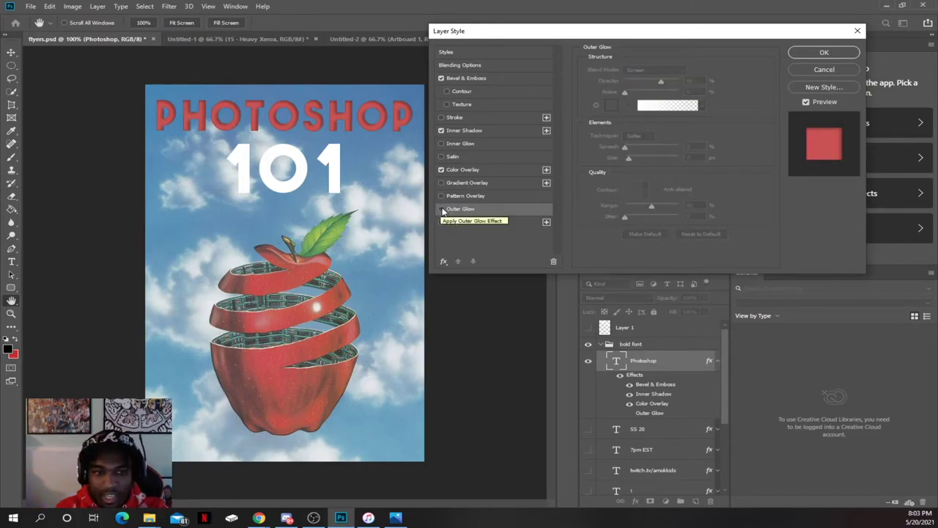
{"action": "left_click", "coordinate": [441, 210]}
{"action": "left_click", "coordinate": [441, 210]}
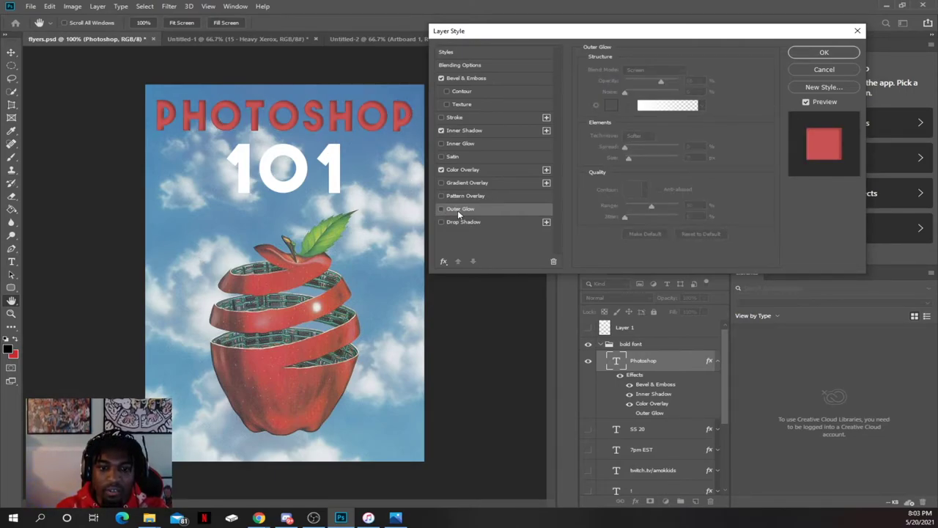
{"action": "left_click", "coordinate": [441, 210]}
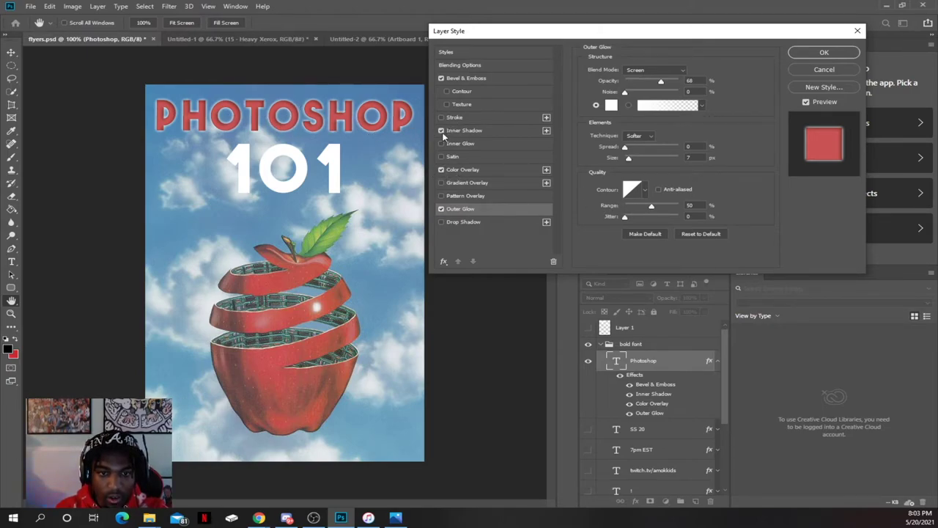
Toggle the title's Inner Shadow off and back on, then view its Bevel & Emboss settings.
{"action": "left_click", "coordinate": [468, 131]}
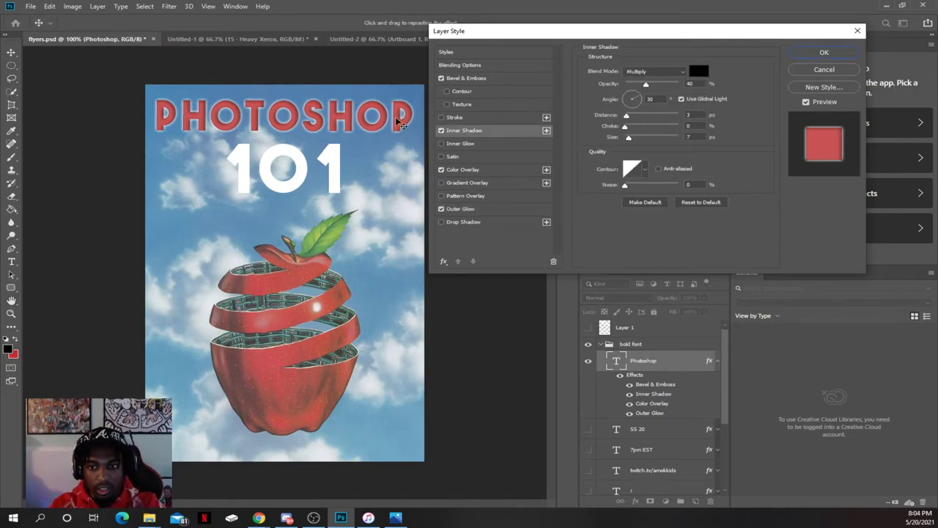
{"action": "left_click", "coordinate": [442, 130]}
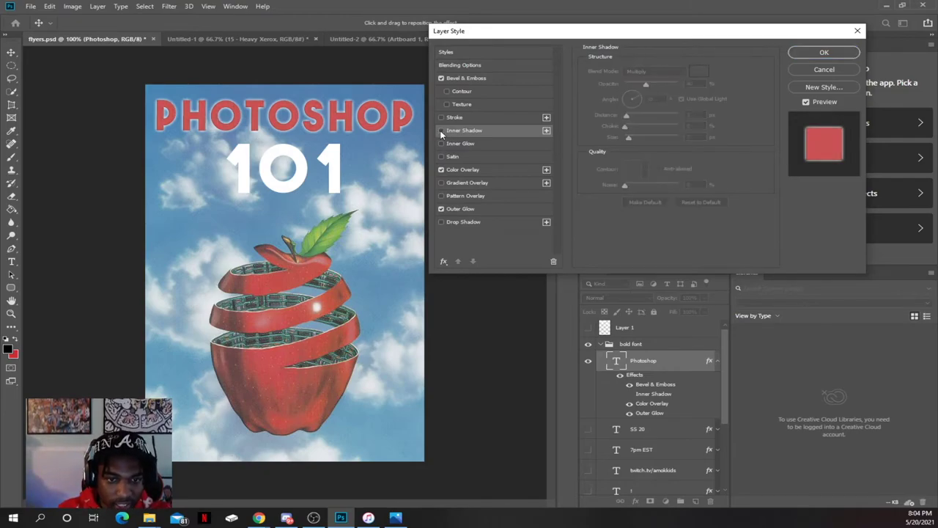
{"action": "left_click", "coordinate": [441, 131]}
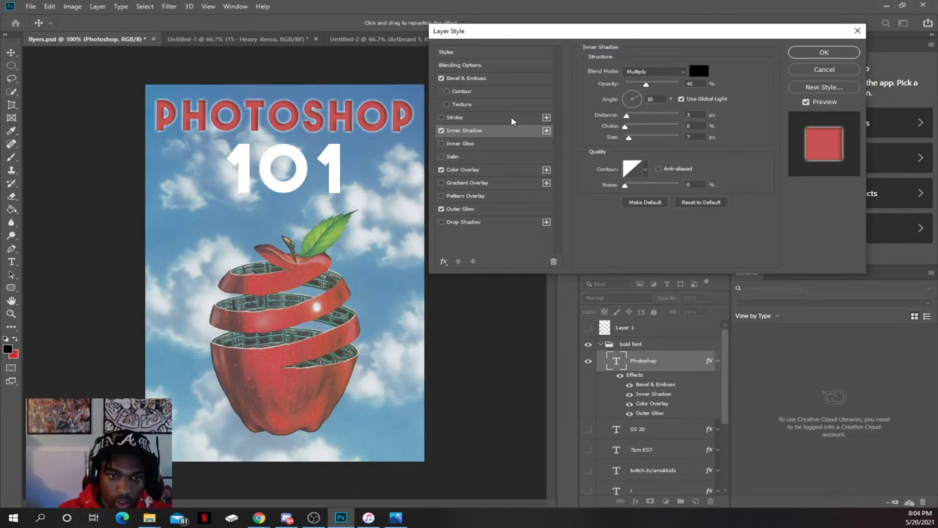
{"action": "left_click", "coordinate": [480, 80]}
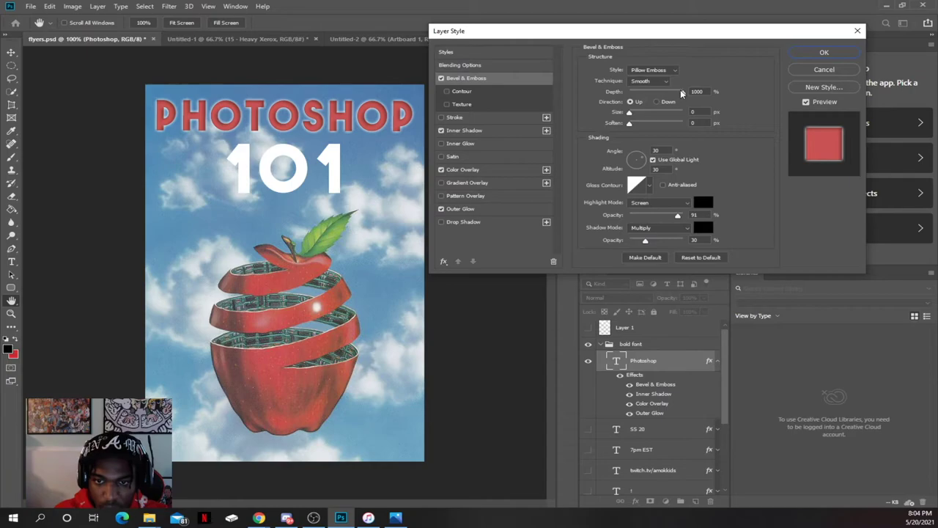
{"action": "left_click_drag", "start_coordinate": [682, 93], "coordinate": [856, 80]}
{"action": "left_click", "coordinate": [654, 69]}
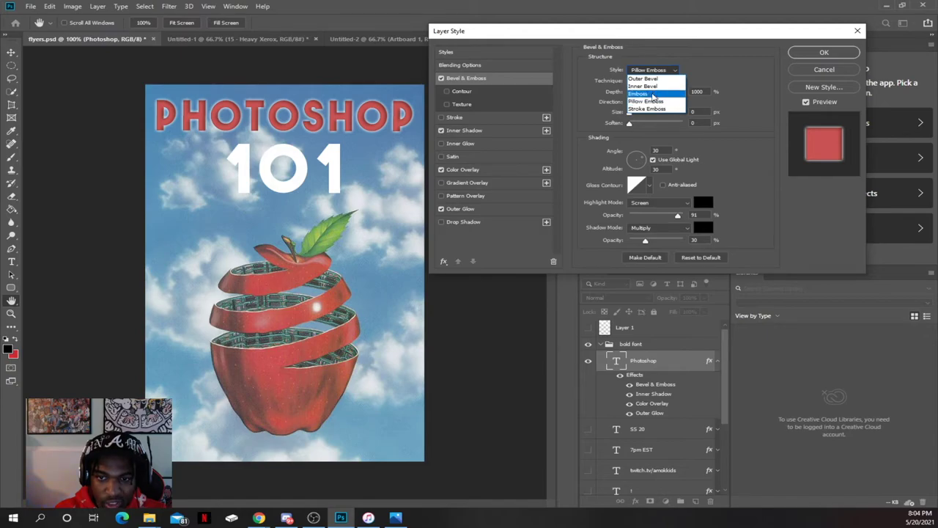
{"action": "left_click", "coordinate": [654, 95]}
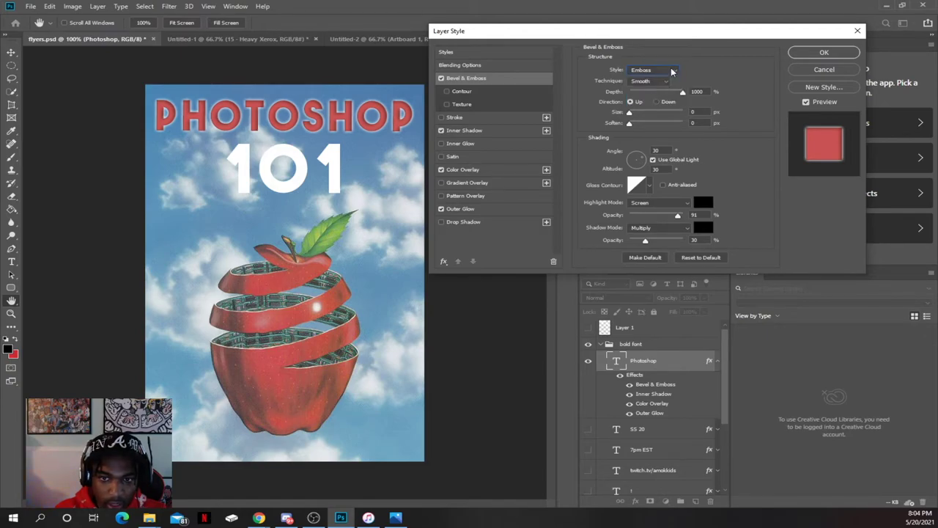
{"action": "left_click", "coordinate": [670, 70]}
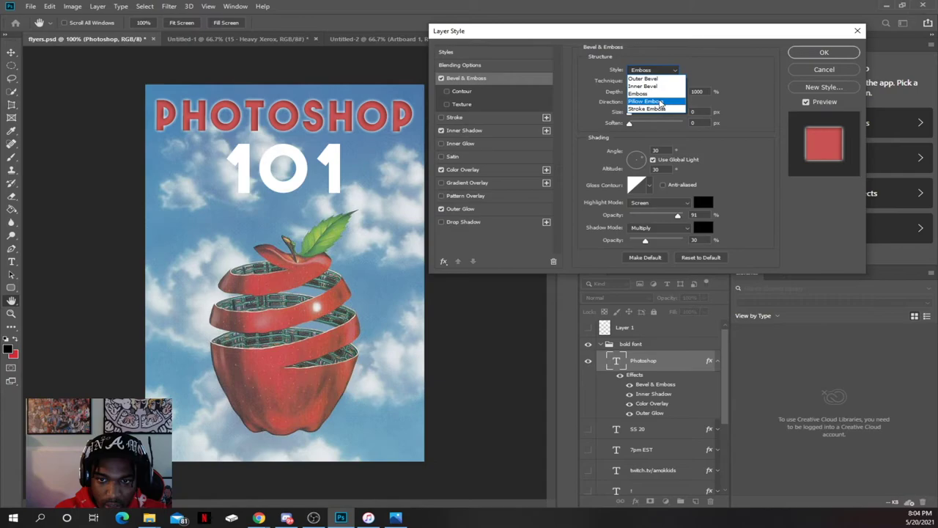
{"action": "left_click", "coordinate": [661, 102]}
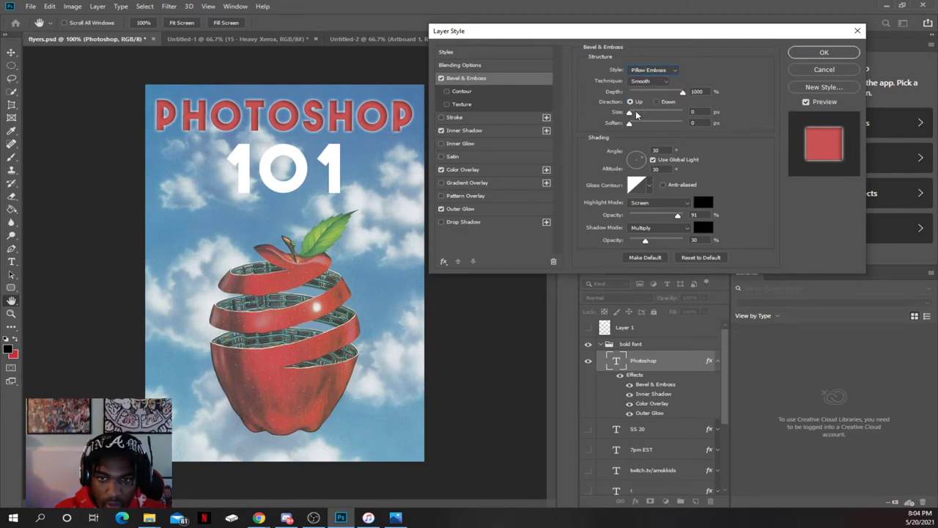
{"action": "mouse_move", "coordinate": [630, 112]}
{"action": "left_mouse_down"}
{"action": "mouse_move", "coordinate": [666, 116]}
{"action": "mouse_move", "coordinate": [621, 119]}
{"action": "left_mouse_up"}
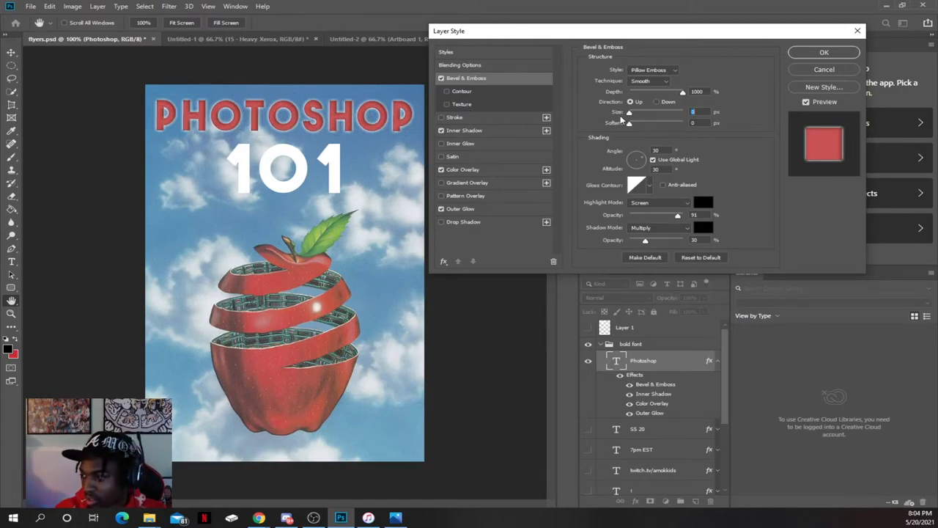
{"action": "left_click", "coordinate": [688, 124]}
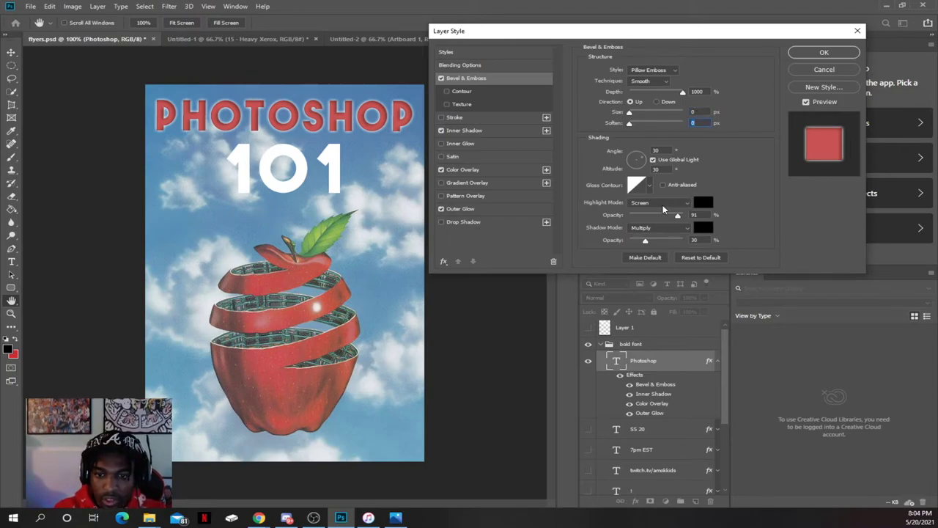
{"action": "left_click", "coordinate": [662, 203]}
{"action": "left_click", "coordinate": [721, 180]}
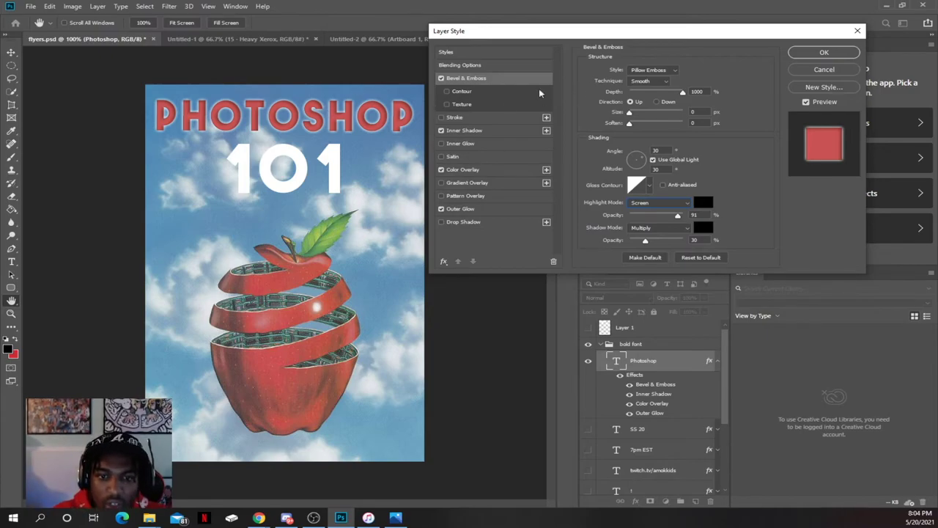
Preview dark, blue, red and purple glow style presets on the title, ending on gold.
{"action": "left_click", "coordinate": [475, 53]}
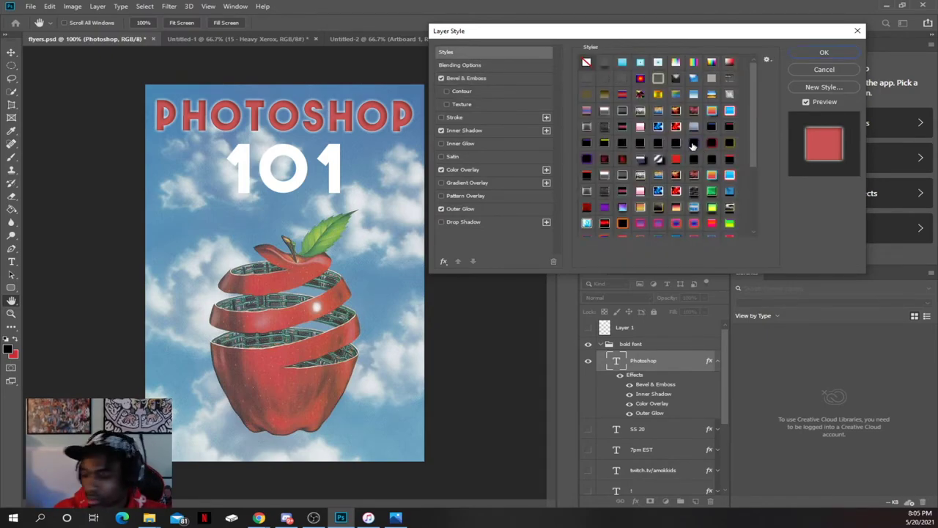
{"action": "left_click", "coordinate": [693, 145]}
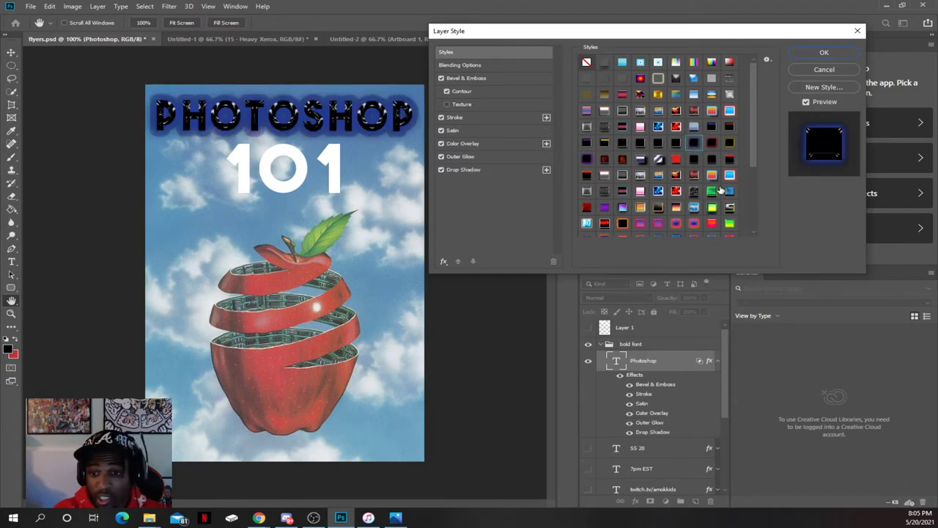
{"action": "left_click", "coordinate": [723, 191]}
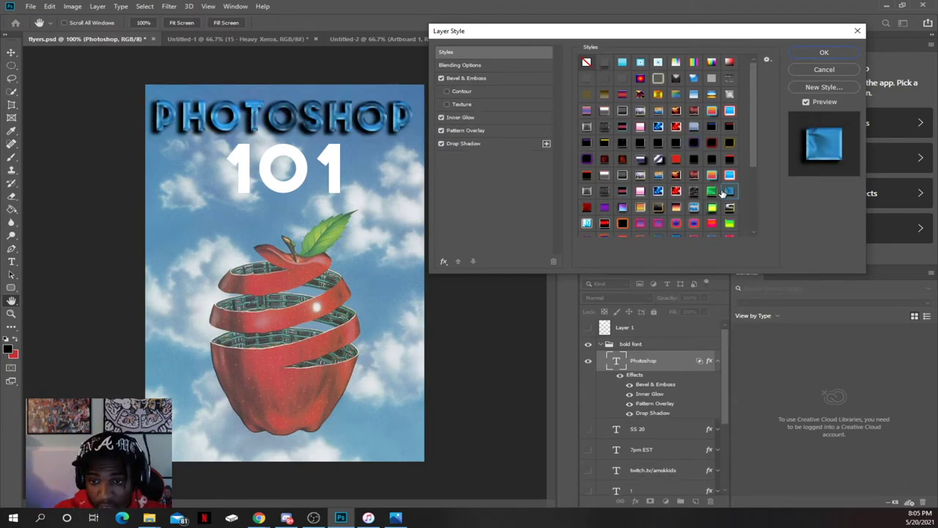
{"action": "left_click", "coordinate": [587, 209]}
{"action": "scroll", "coordinate": [607, 220], "scroll_direction": "down", "scroll_amount": 3}
{"action": "left_click", "coordinate": [658, 222]}
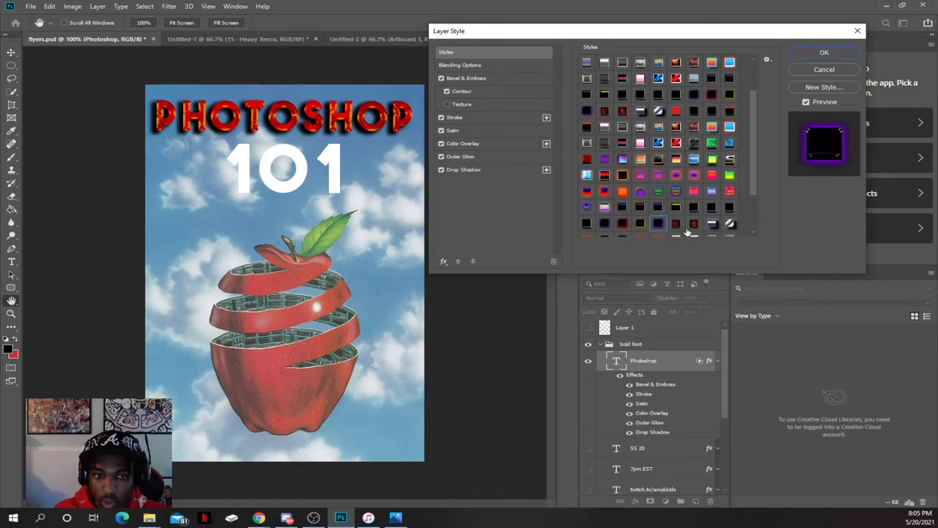
{"action": "scroll", "coordinate": [731, 226], "scroll_direction": "down", "scroll_amount": 2}
{"action": "left_click", "coordinate": [712, 198]}
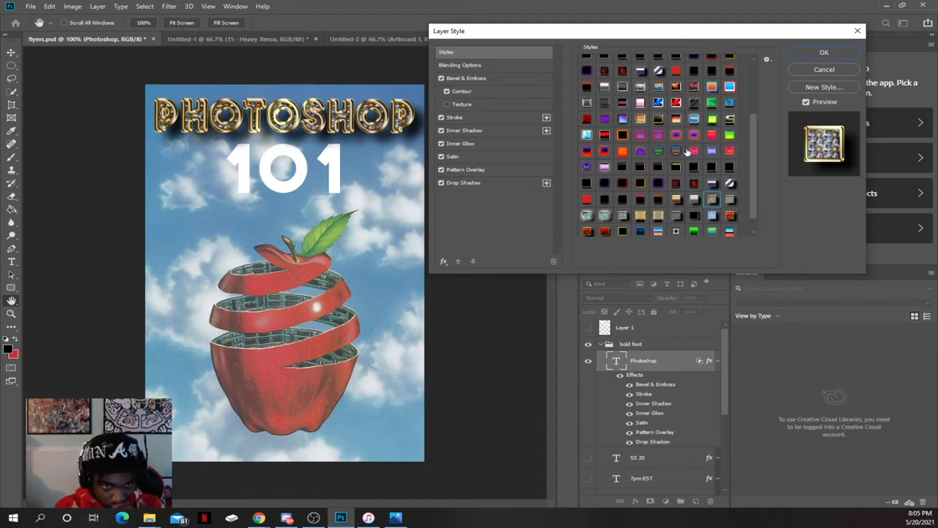
Discard the gold preset and copy the PHOTOSHOP layer's style.
{"action": "left_click", "coordinate": [809, 69]}
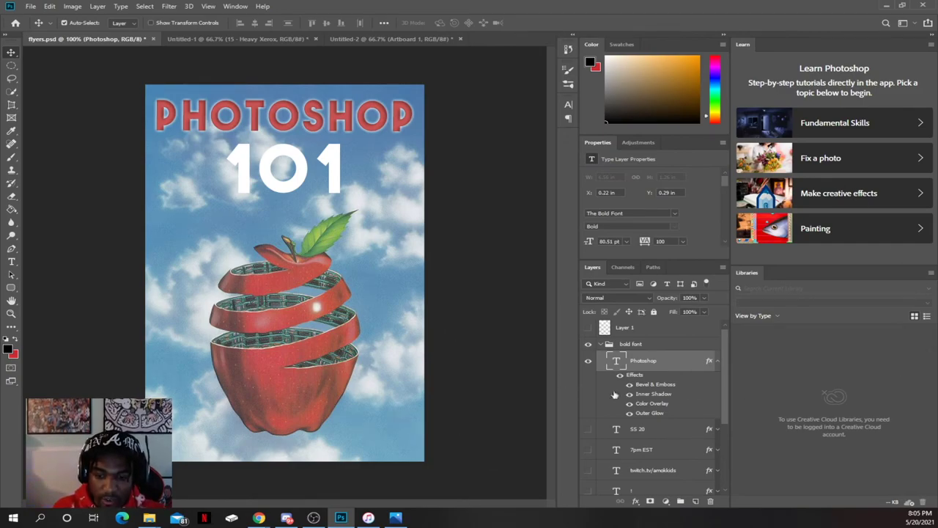
{"action": "scroll", "coordinate": [675, 394], "scroll_direction": "up", "scroll_amount": 1}
{"action": "scroll", "coordinate": [663, 382], "scroll_direction": "down", "scroll_amount": 1}
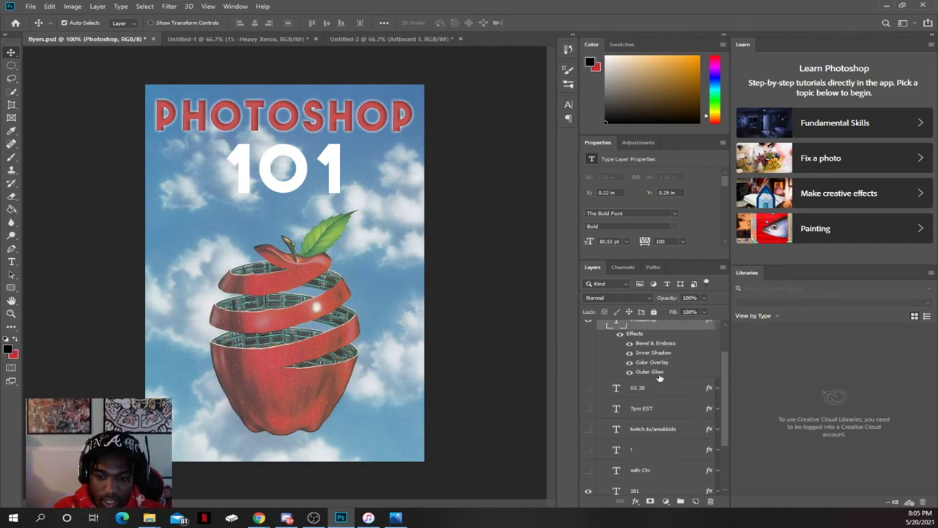
{"action": "scroll", "coordinate": [662, 374], "scroll_direction": "up", "scroll_amount": 1}
{"action": "right_click", "coordinate": [675, 372]}
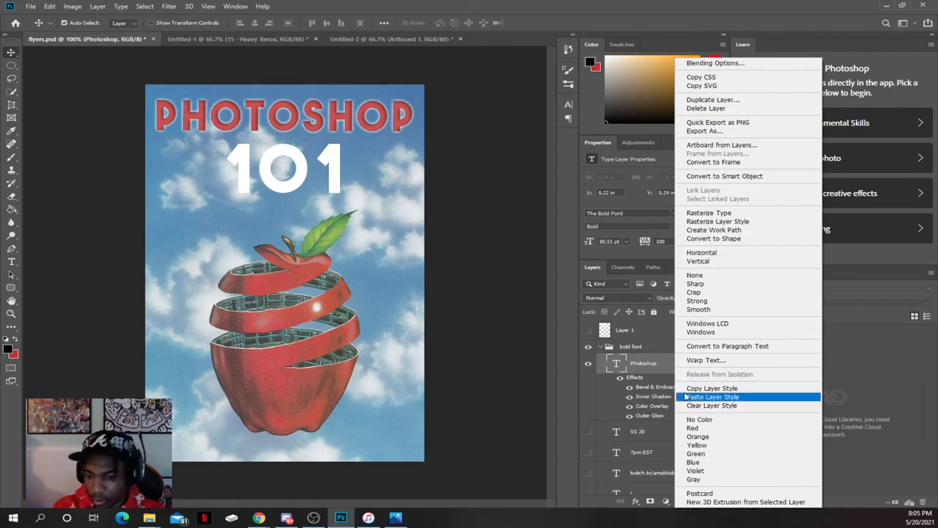
{"action": "left_click", "coordinate": [722, 389]}
Paste the copied layer style onto the 101 text layer.
{"action": "scroll", "coordinate": [684, 429], "scroll_direction": "down", "scroll_amount": 5}
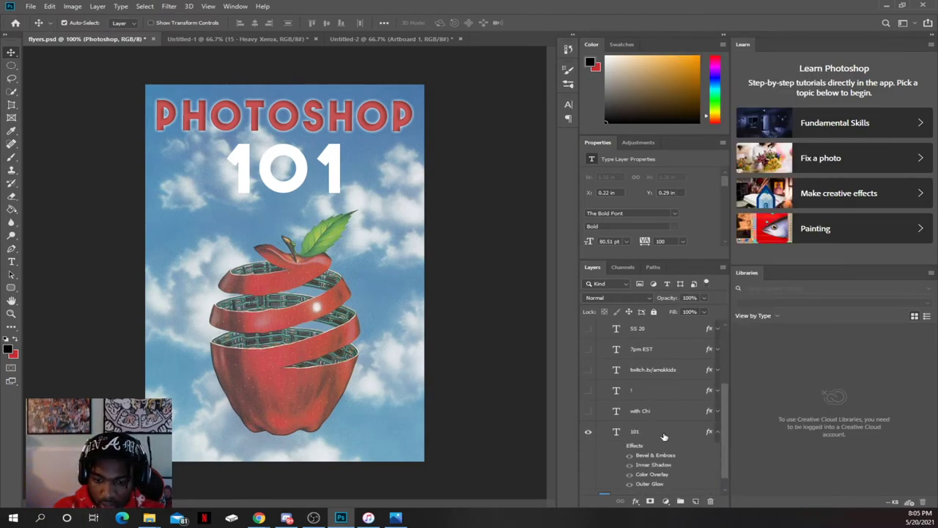
{"action": "left_click", "coordinate": [658, 437]}
{"action": "right_click", "coordinate": [658, 436]}
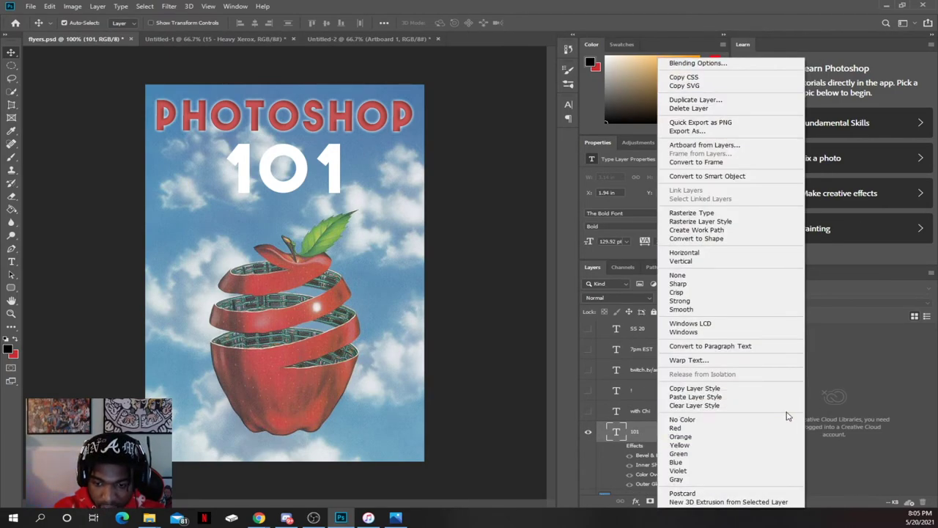
{"action": "left_click", "coordinate": [734, 397]}
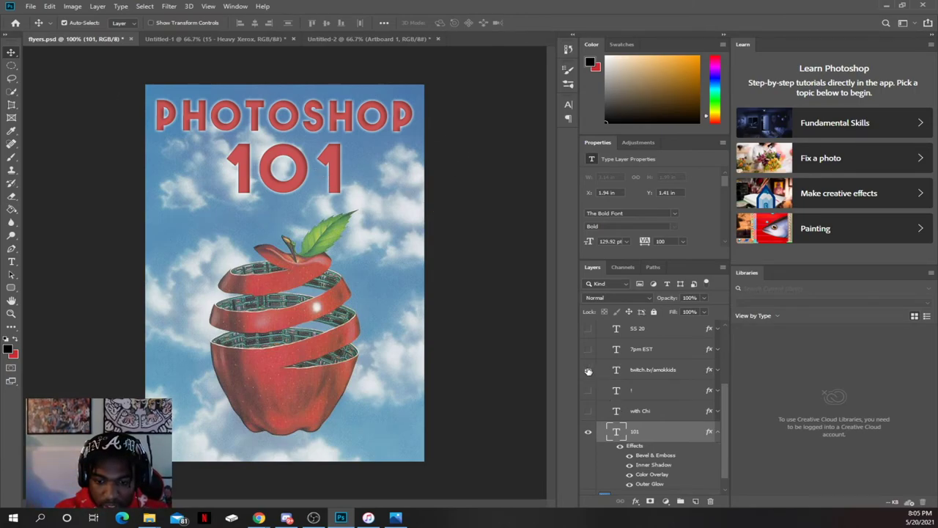
Show the twitch.tv/amokkids URL and 7PM EST layers at the flyer's bottom.
{"action": "left_click", "coordinate": [588, 370]}
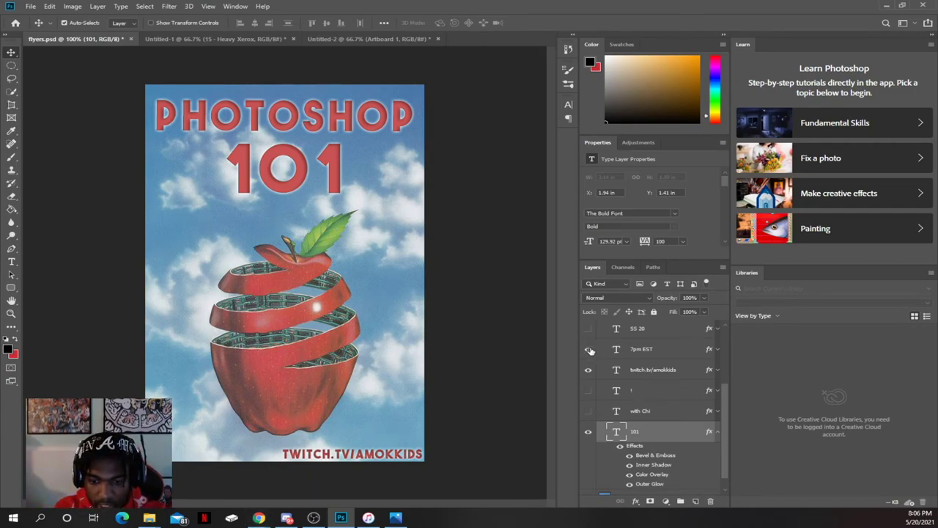
{"action": "left_click", "coordinate": [589, 349]}
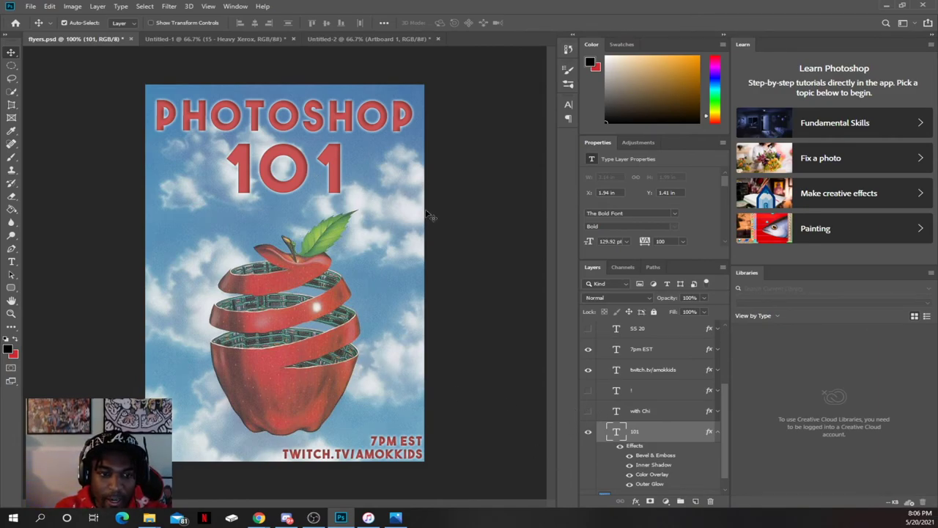
Show the 'with Chi' and '!' layers to add the blue script beneath 101.
{"action": "left_click", "coordinate": [588, 411]}
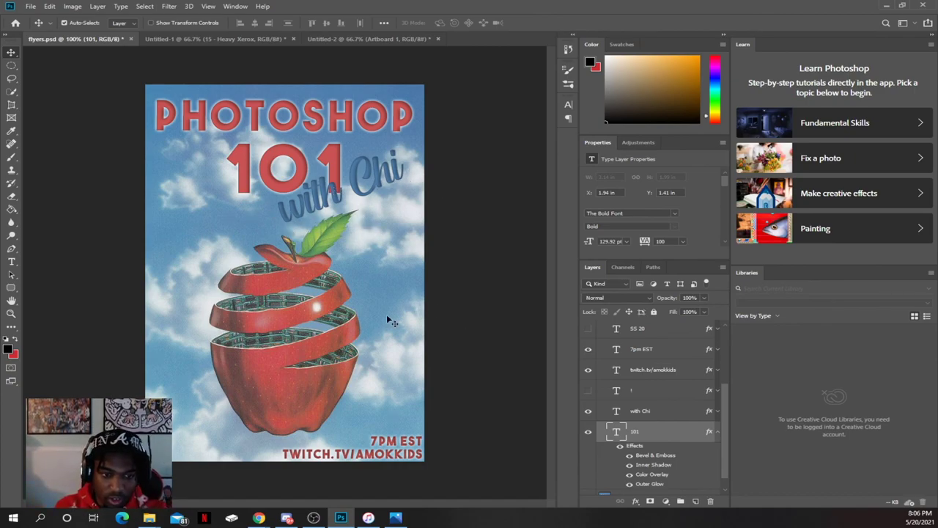
{"action": "left_click", "coordinate": [588, 390]}
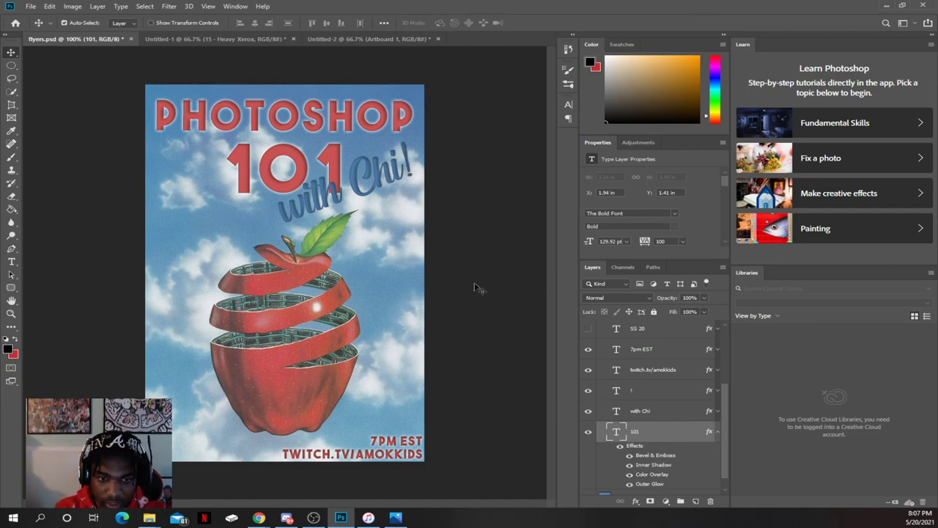